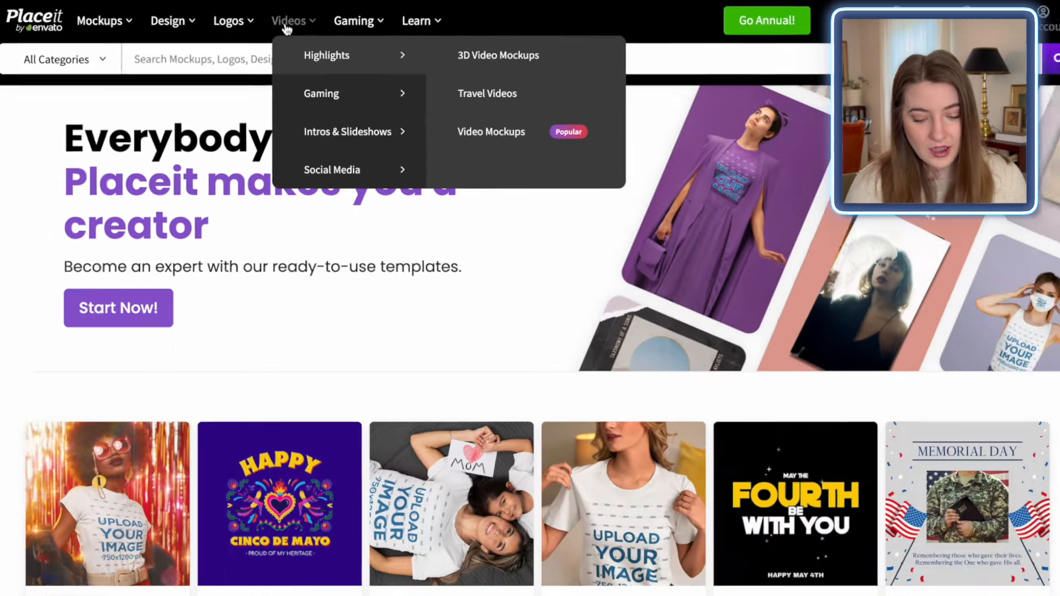
# Open the full collection of apparel mockups
pyautogui.moveTo(0, 46)
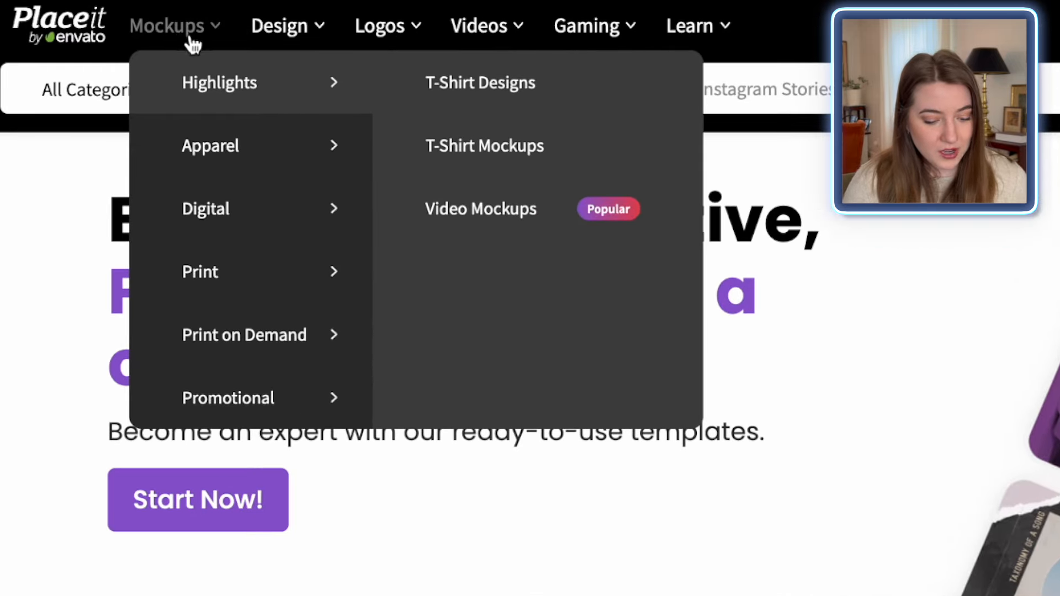
pyautogui.moveTo(208, 152)
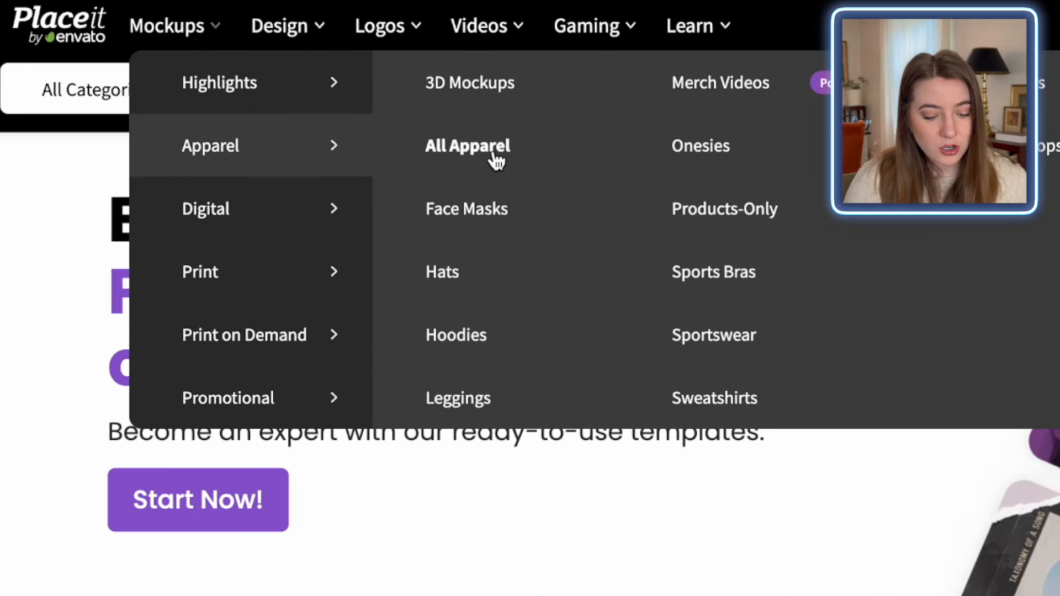
pyautogui.click(496, 159)
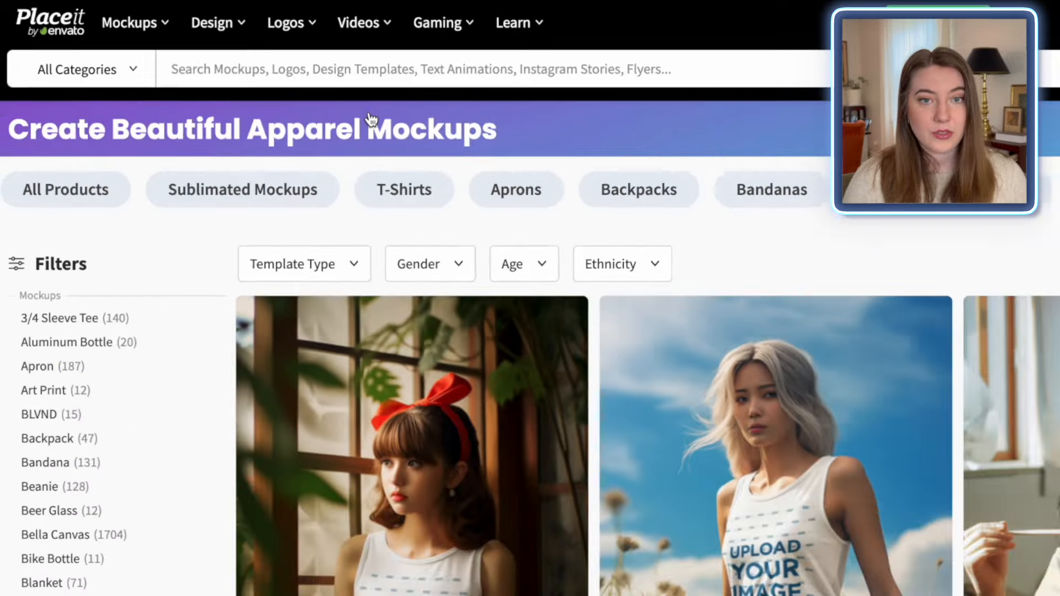
# Browse the apparel mockup results to examine the available T-shirt, hoodie, mug and sweatshirt templates
pyautogui.scroll(-3, 1053, 162)
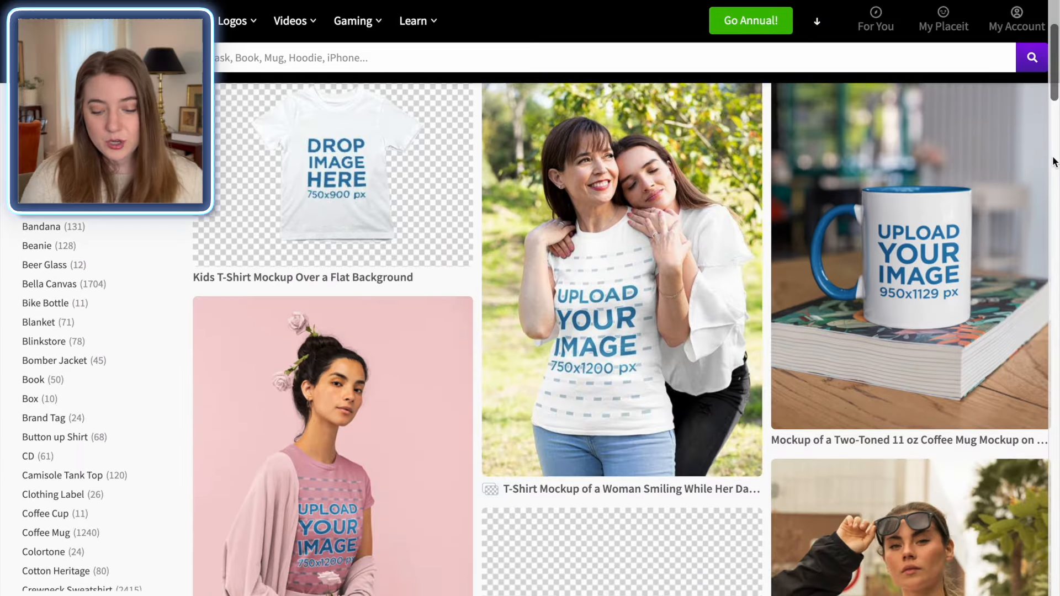
pyautogui.scroll(-2, 1052, 162)
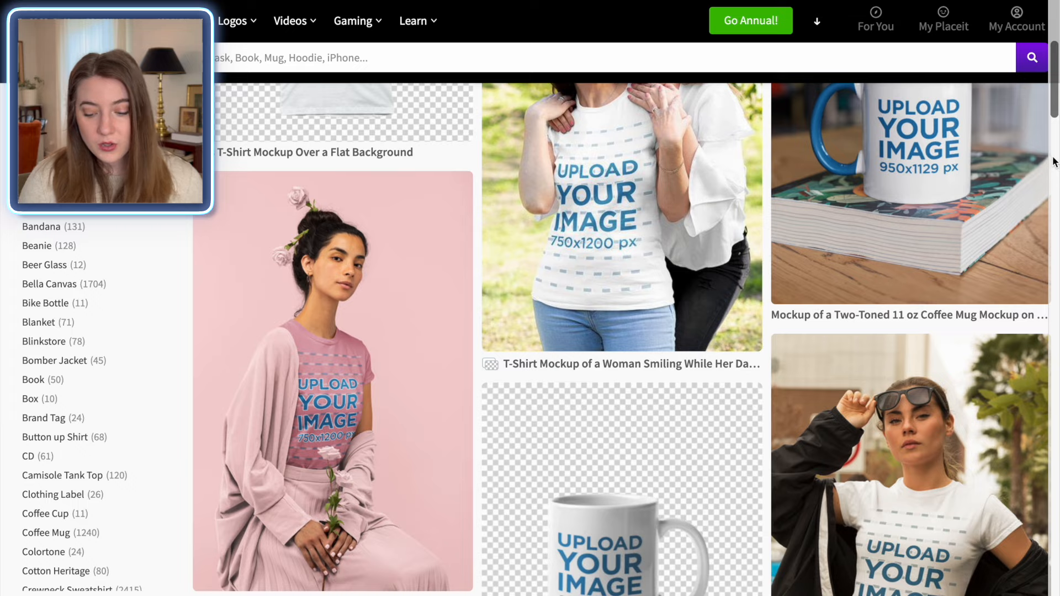
pyautogui.scroll(1, 978, 137)
pyautogui.scroll(-15, 629, 340)
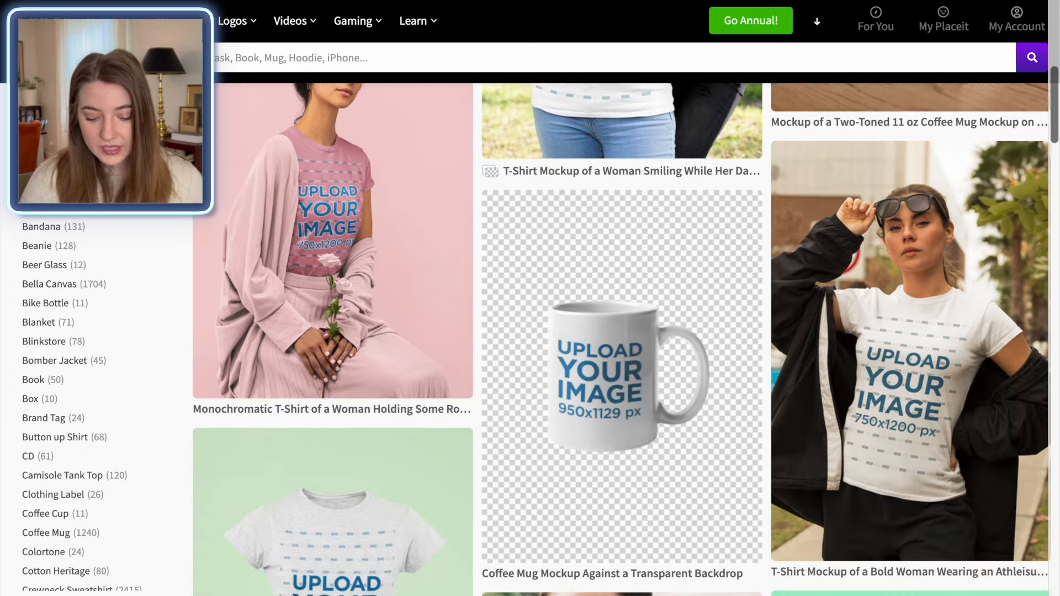
pyautogui.scroll(-12, 629, 339)
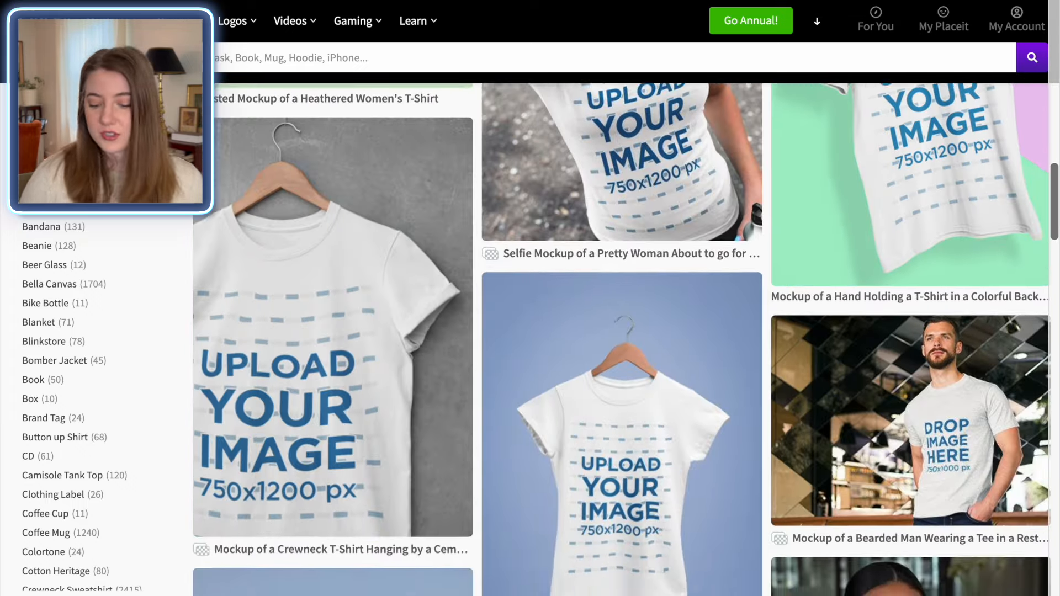
pyautogui.scroll(-4, 629, 339)
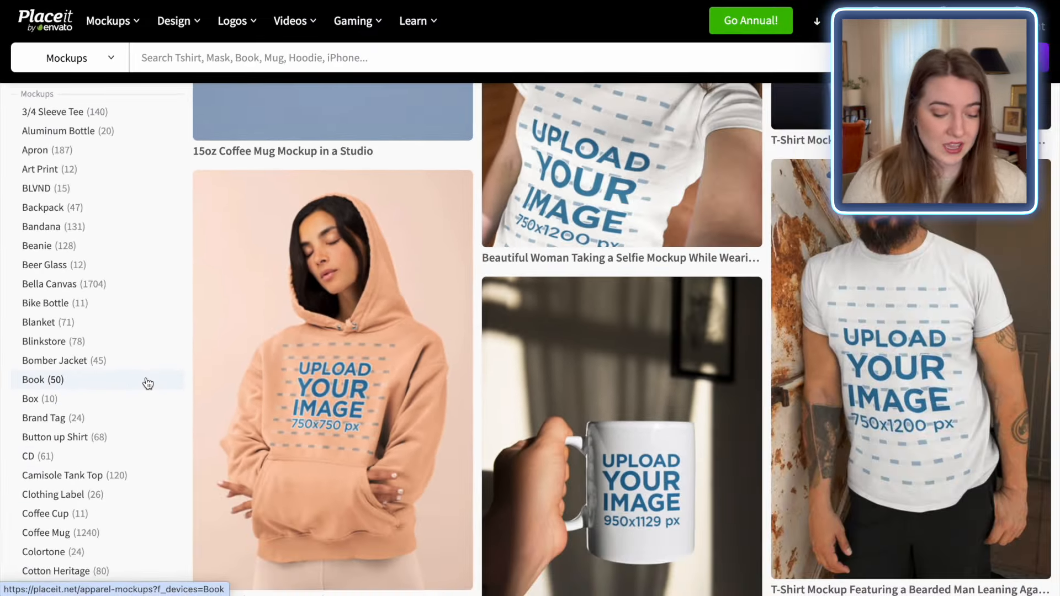
pyautogui.scroll(-3, 621, 340)
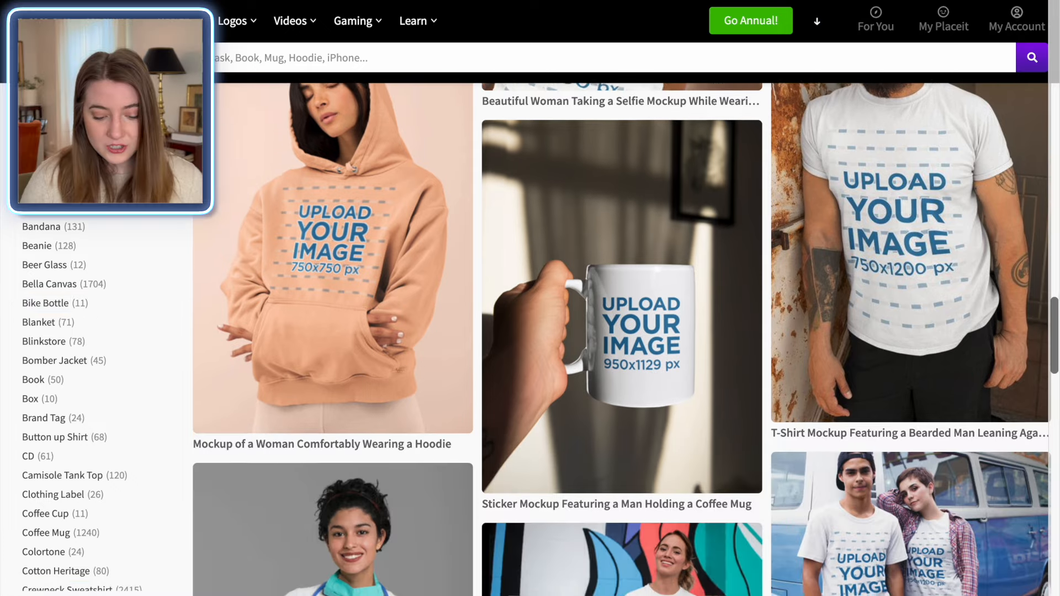
pyautogui.scroll(-2, 622, 339)
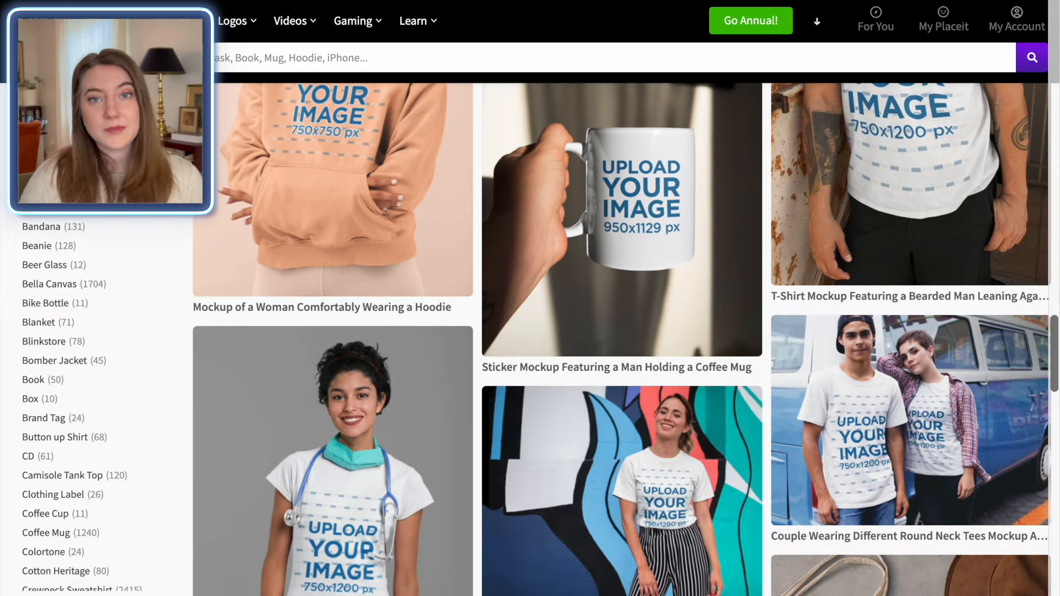
pyautogui.scroll(-7, 621, 340)
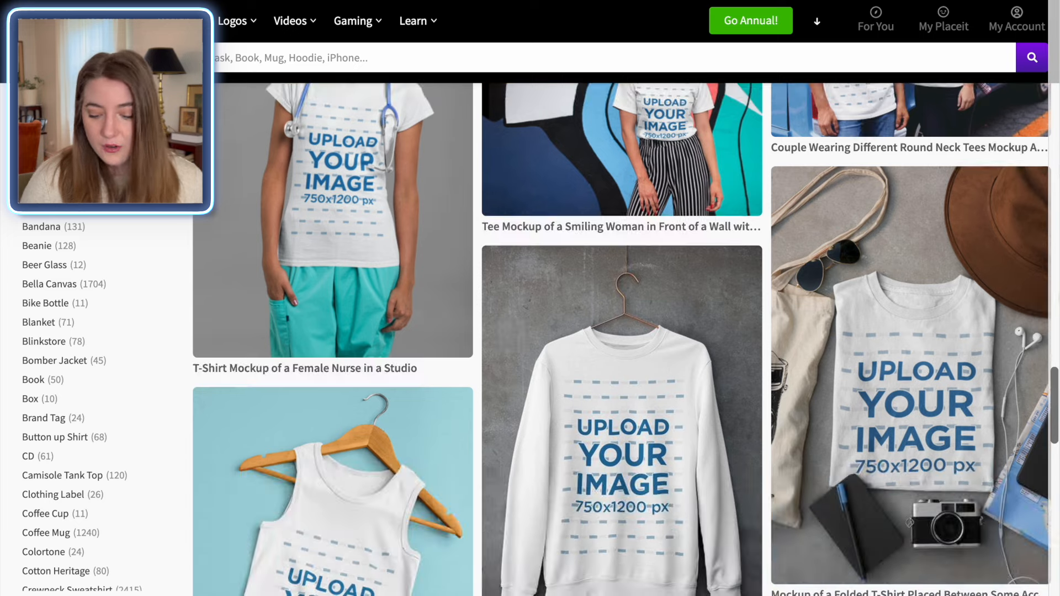
pyautogui.scroll(-6, 621, 339)
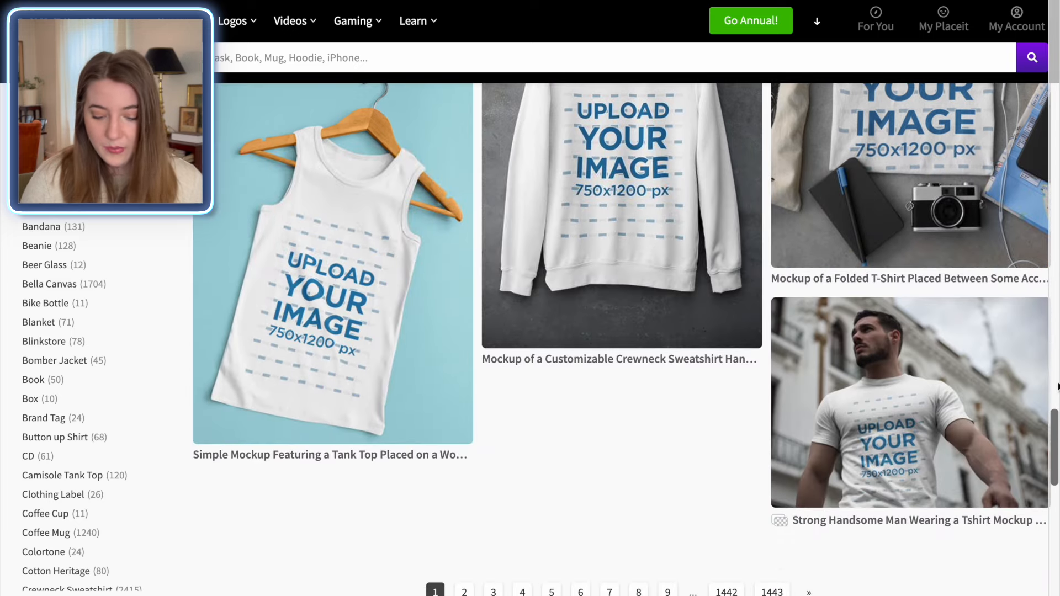
pyautogui.scroll(-2, 1057, 386)
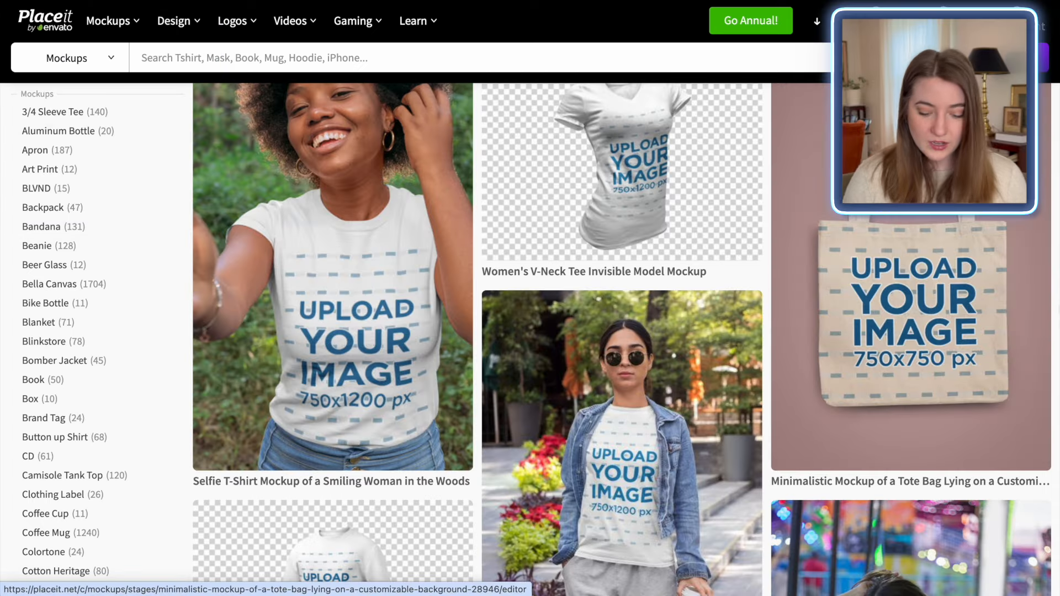
# Find and open the T-shirt mockup featuring a stylish tattooed woman with sunglasses
pyautogui.scroll(-3, 653, 353)
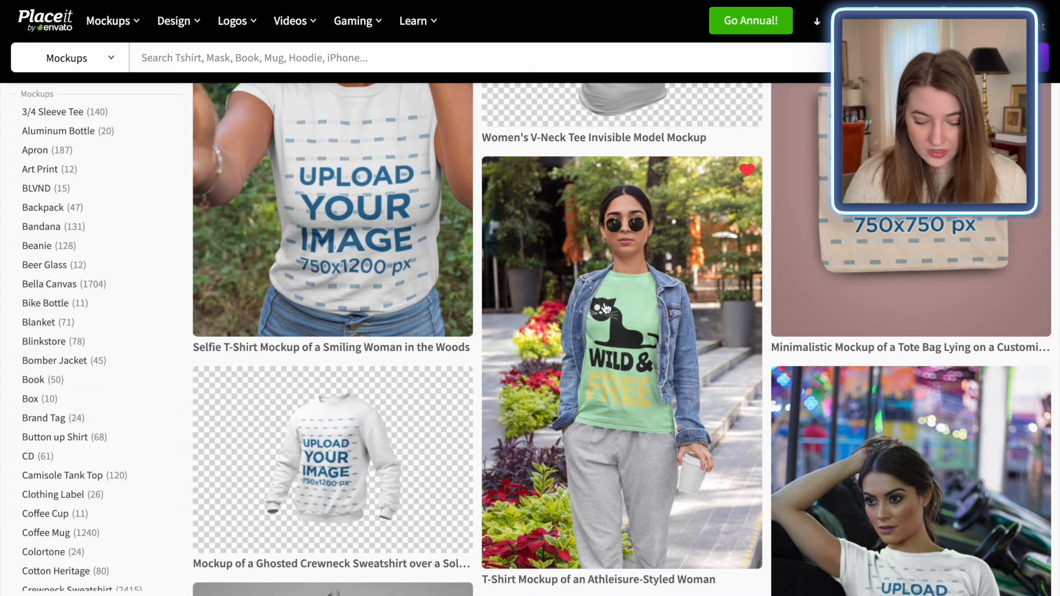
pyautogui.scroll(-3, 608, 310)
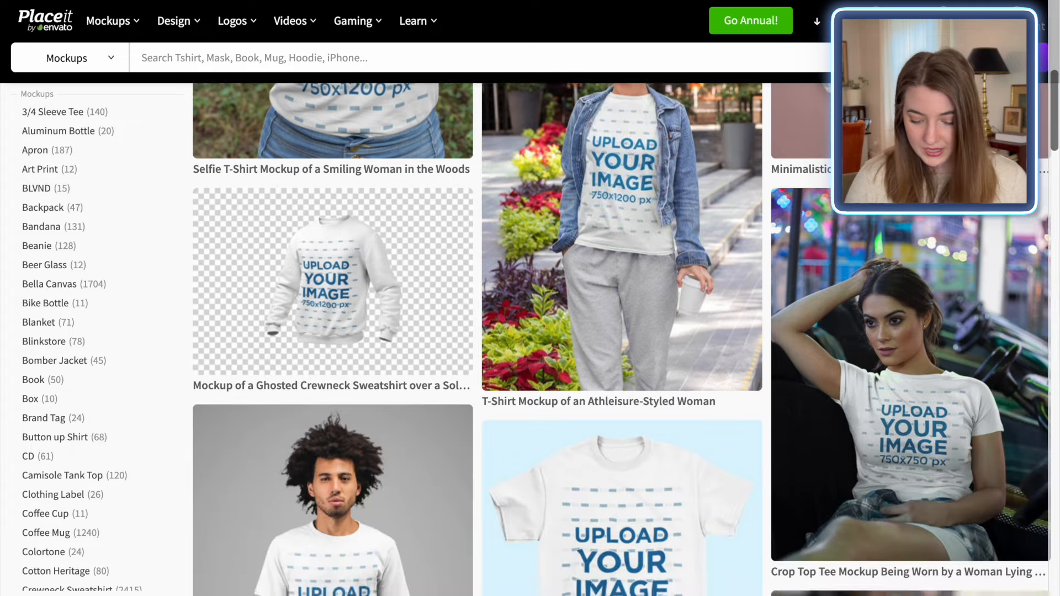
pyautogui.scroll(-15, 607, 340)
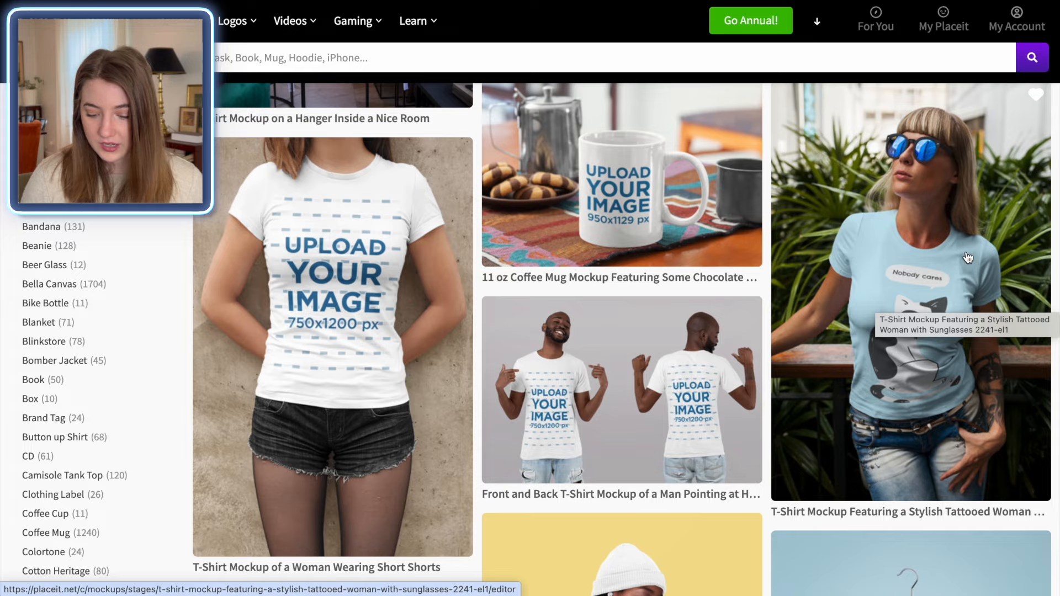
pyautogui.click(967, 257)
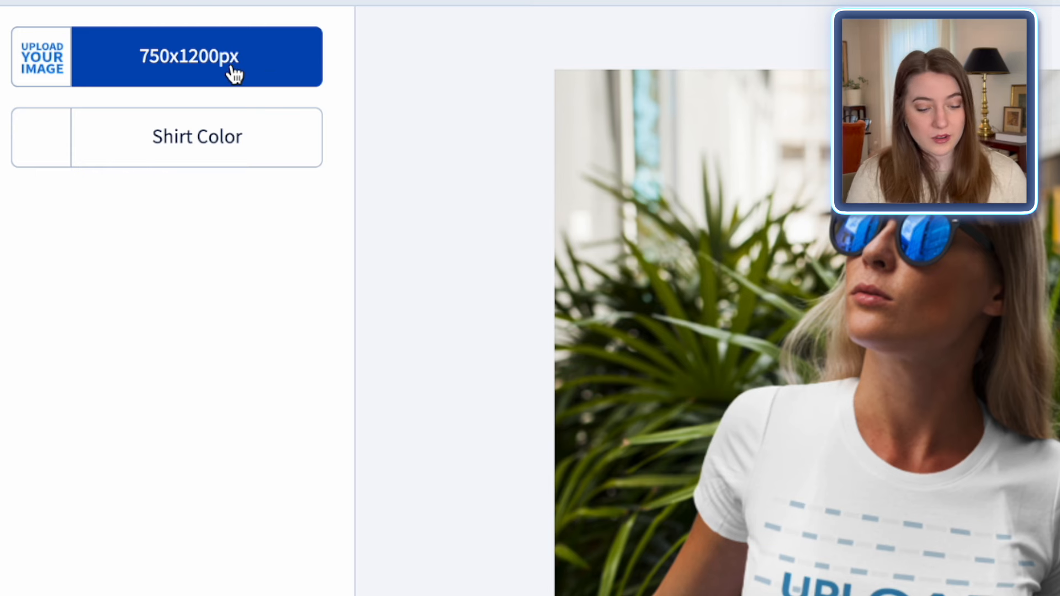
# Place the recently uploaded Summit Chaser van design on the shirt mockup
pyautogui.click(223, 71)
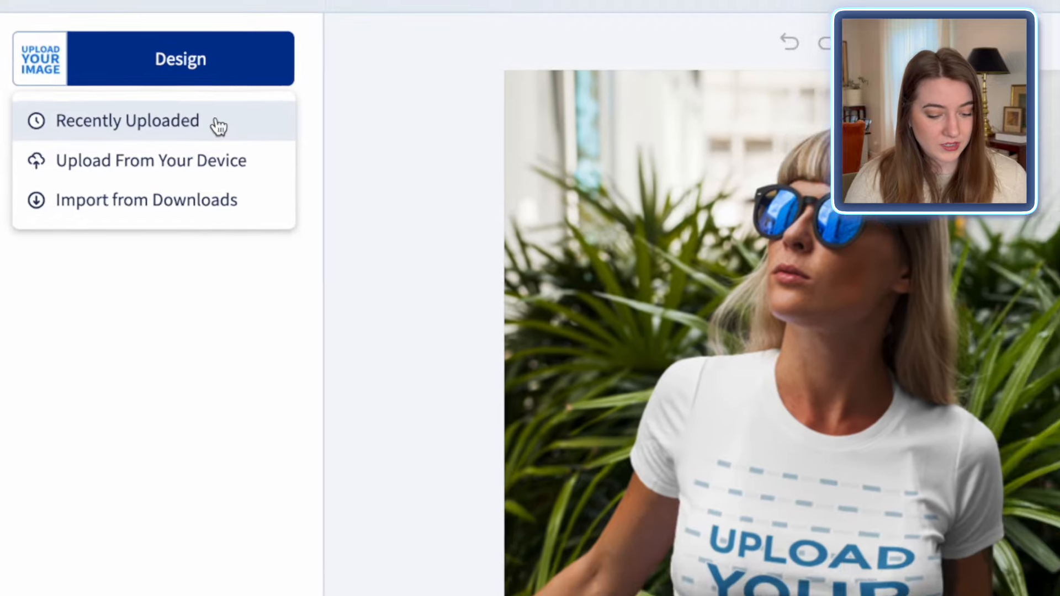
pyautogui.click(243, 126)
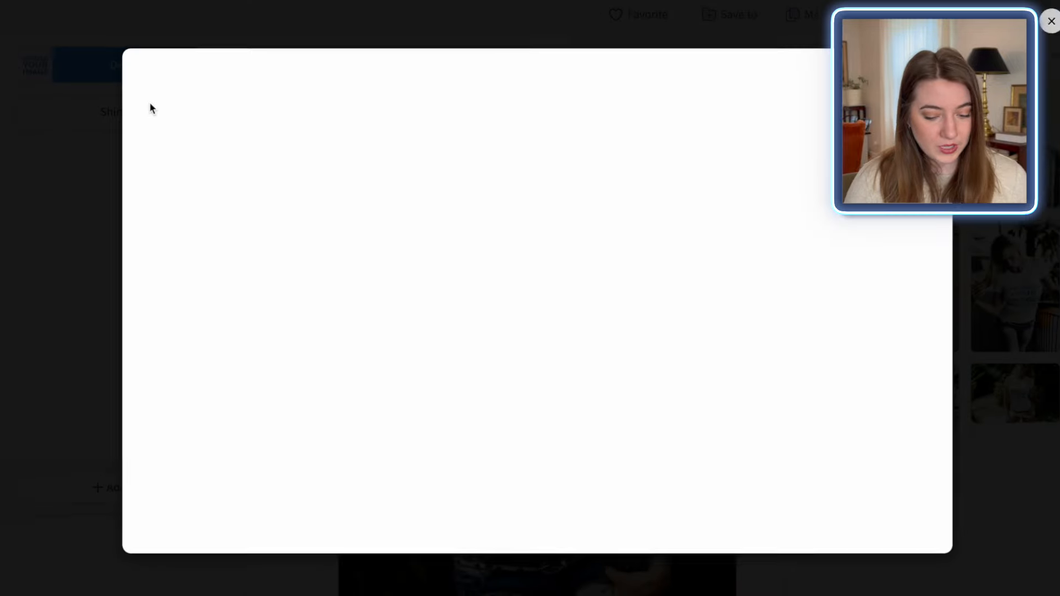
pyautogui.click(543, 173)
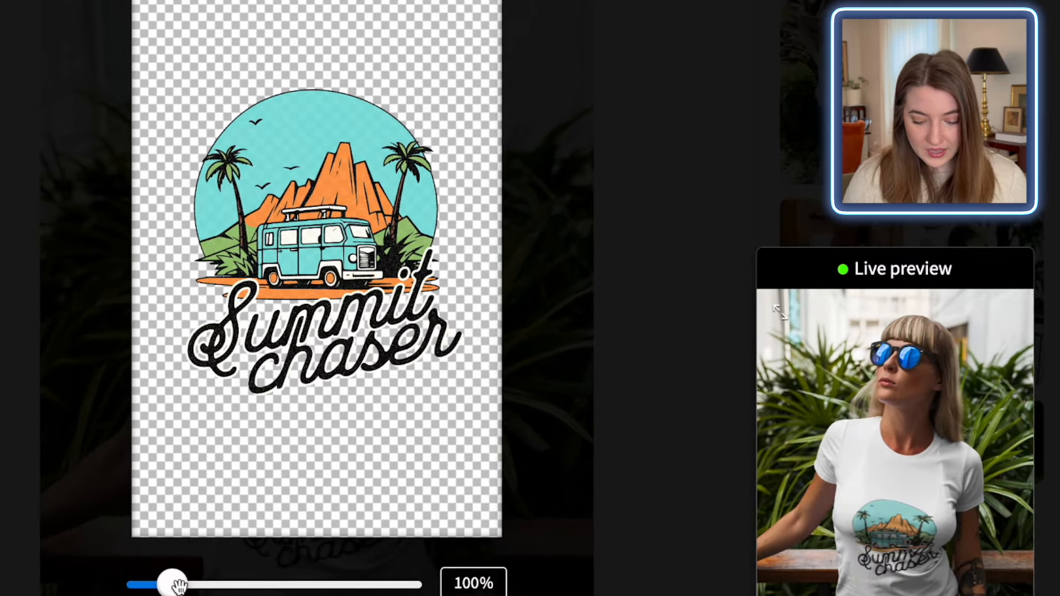
# Enlarge the Summit Chaser design to 128%, move it up to the chest area and apply the crop
pyautogui.moveTo(179, 586); pyautogui.dragTo(195, 586)
pyautogui.moveTo(330, 216); pyautogui.dragTo(322, 132)
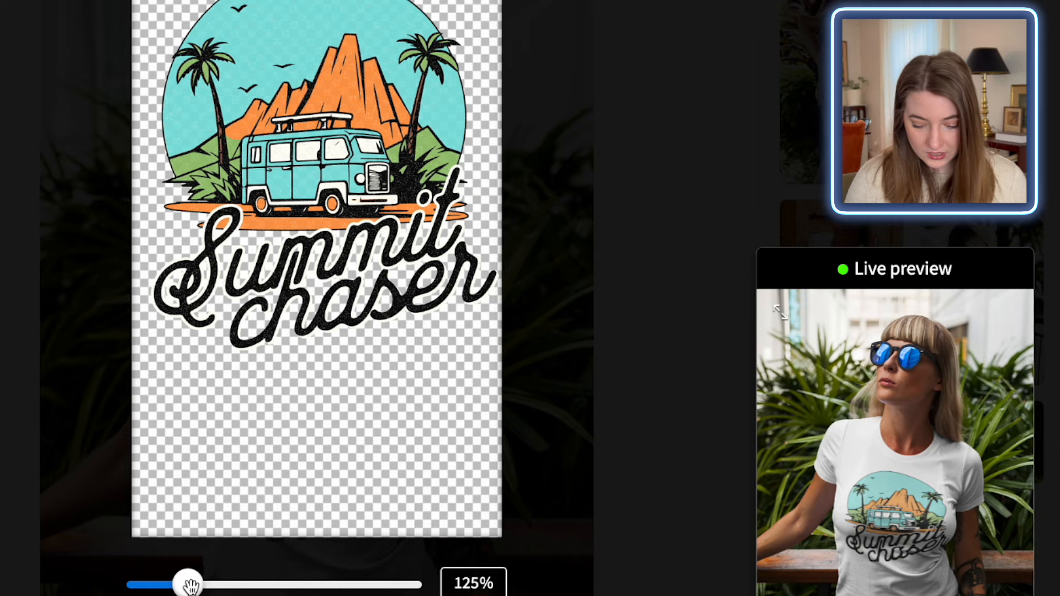
pyautogui.moveTo(190, 586); pyautogui.dragTo(195, 586)
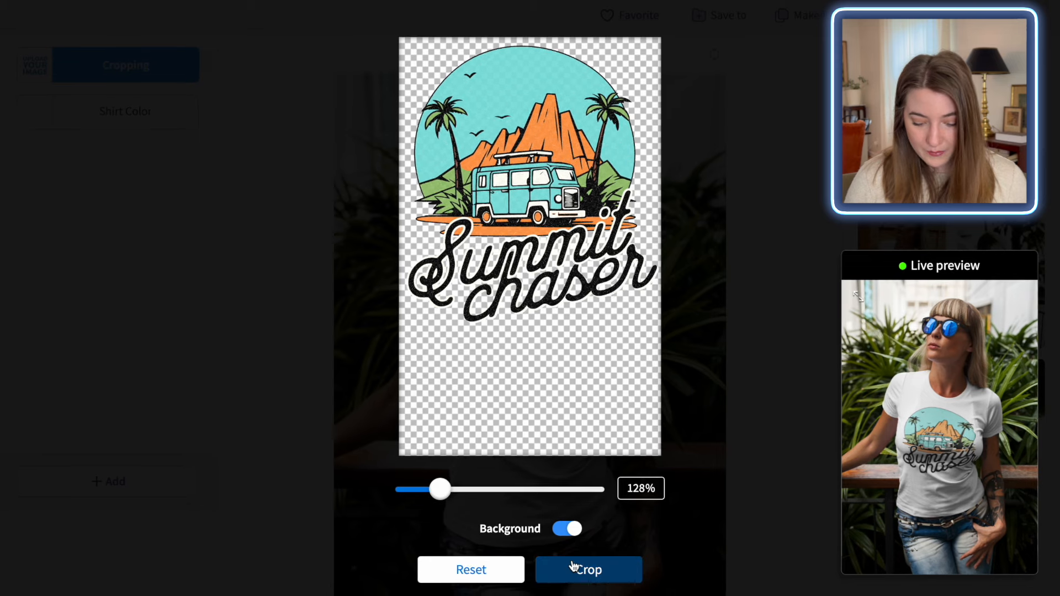
pyautogui.click(589, 570)
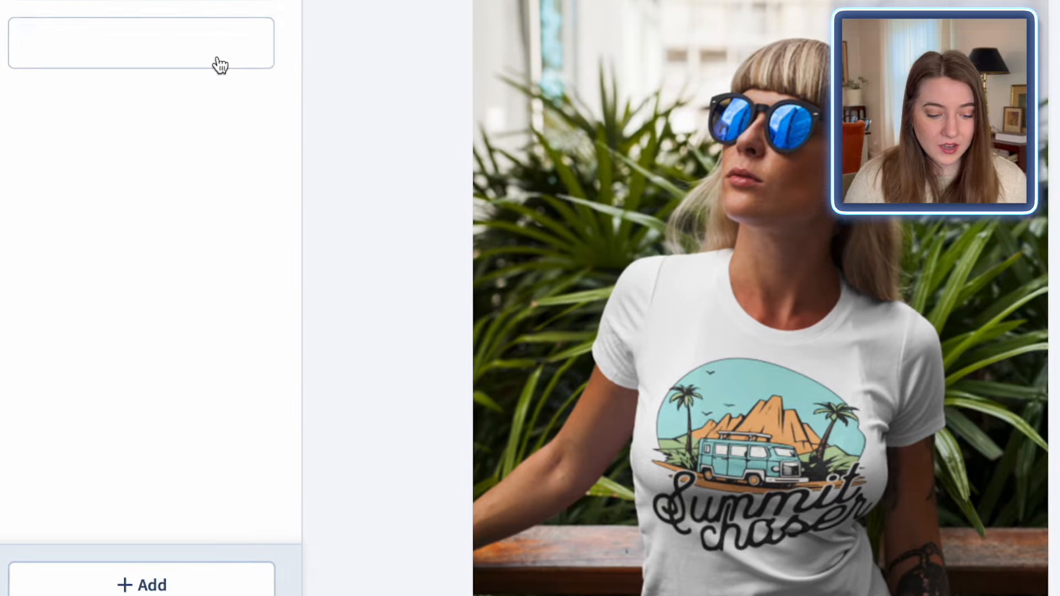
# Set the shirt color to the light beige swatch of the Earthen Brown palette
pyautogui.click(210, 71)
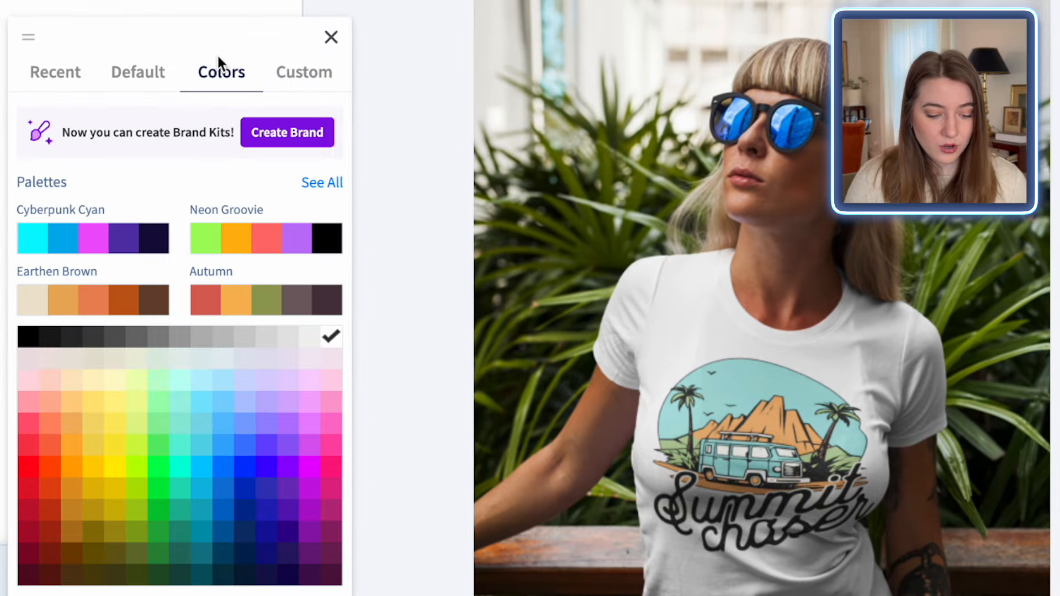
pyautogui.click(37, 305)
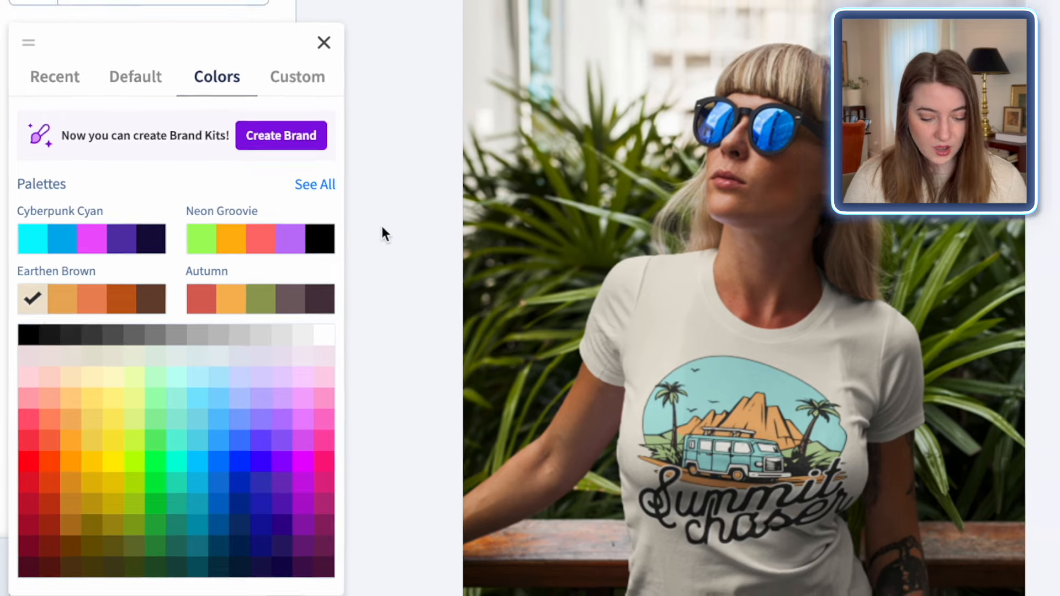
pyautogui.click(390, 226)
# Prepare the finished mockup for download and open it for changing the image size
pyautogui.scroll(-1, 1029, 344)
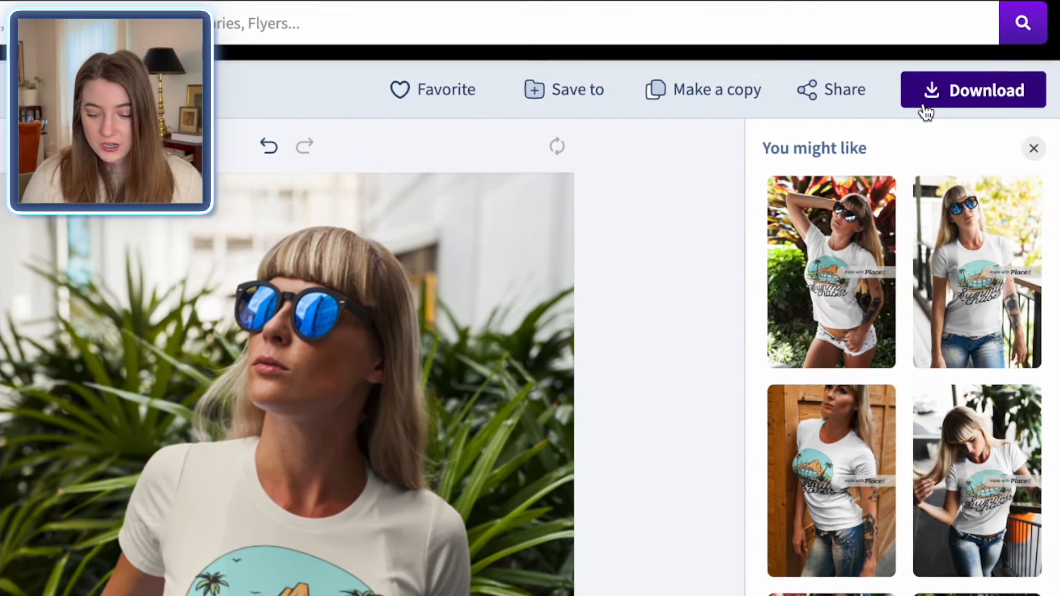
pyautogui.click(963, 100)
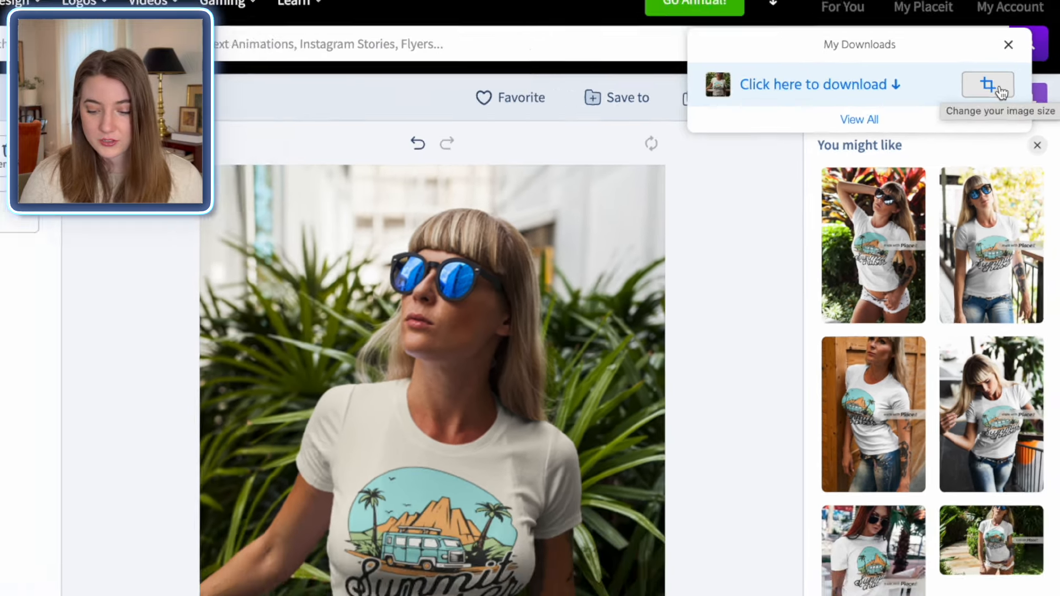
pyautogui.click(988, 86)
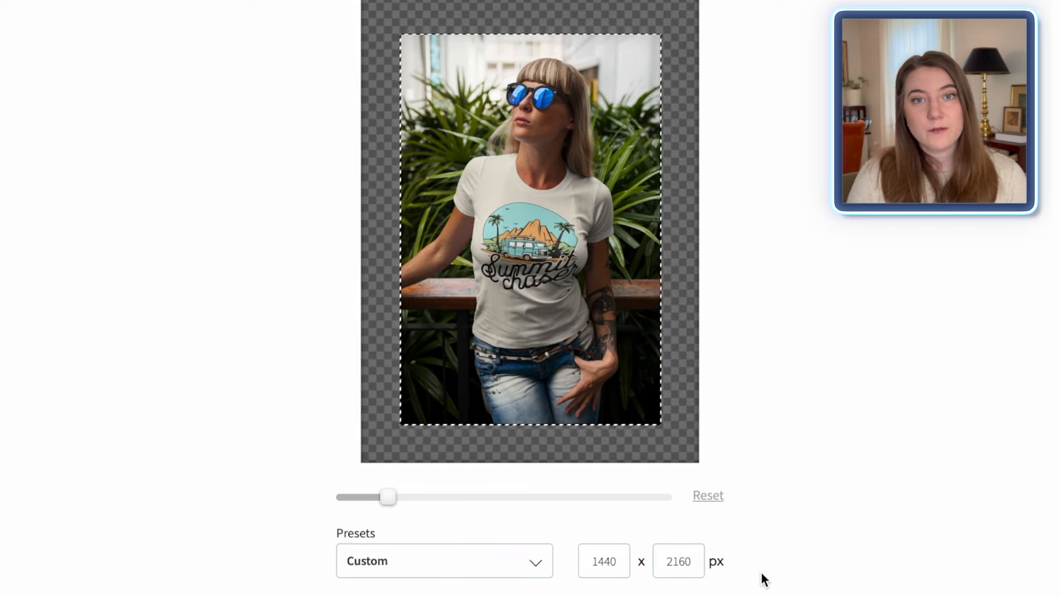
# Set the custom crop size to 2700 x 2025 px
pyautogui.doubleClick(604, 561)
pyautogui.write('2700')
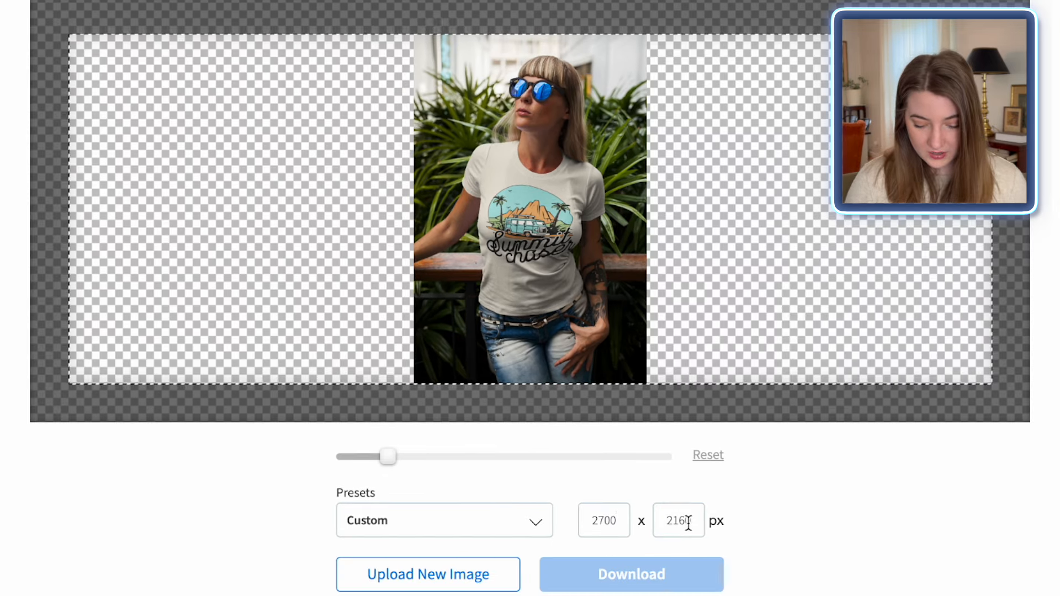
pyautogui.doubleClick(682, 561)
pyautogui.write('2025')
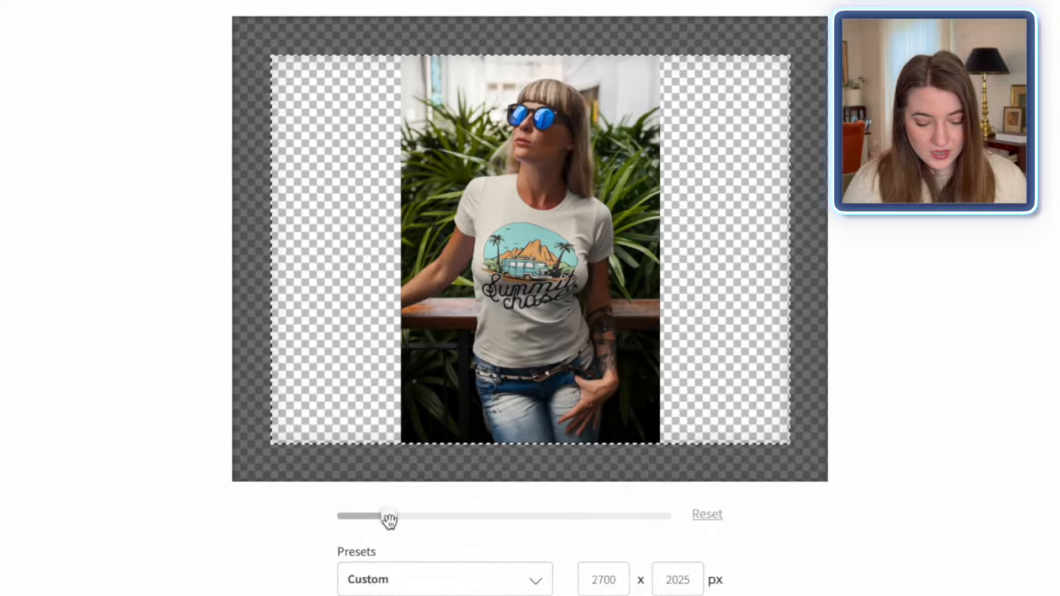
# Enlarge the photo to fill the crop frame and shift it up so the shirt design sits centered
pyautogui.moveTo(420, 406); pyautogui.dragTo(431, 406)
pyautogui.moveTo(393, 555); pyautogui.dragTo(462, 562)
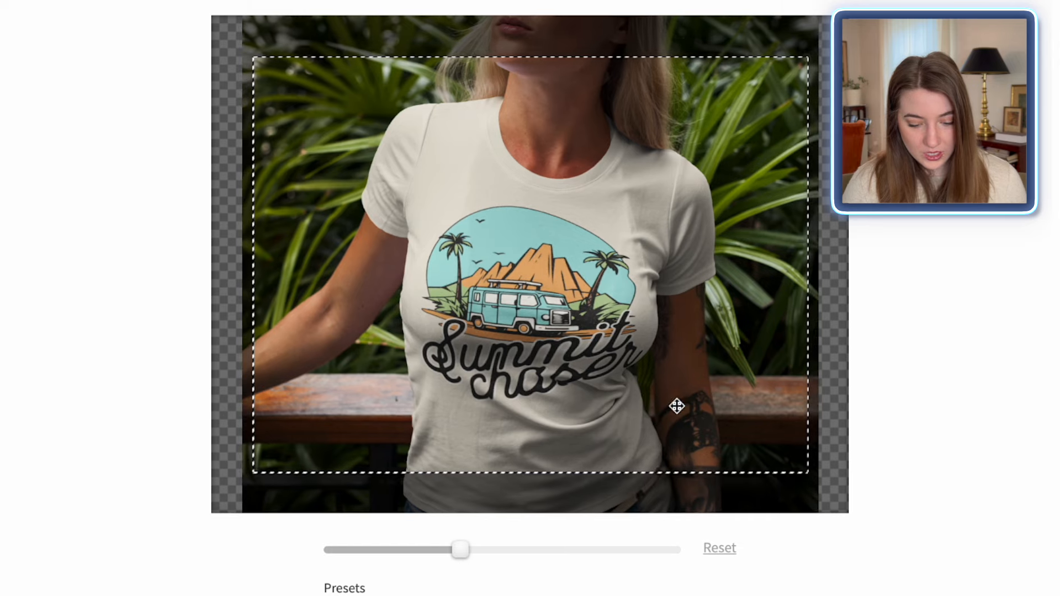
pyautogui.moveTo(688, 366); pyautogui.dragTo(674, 337)
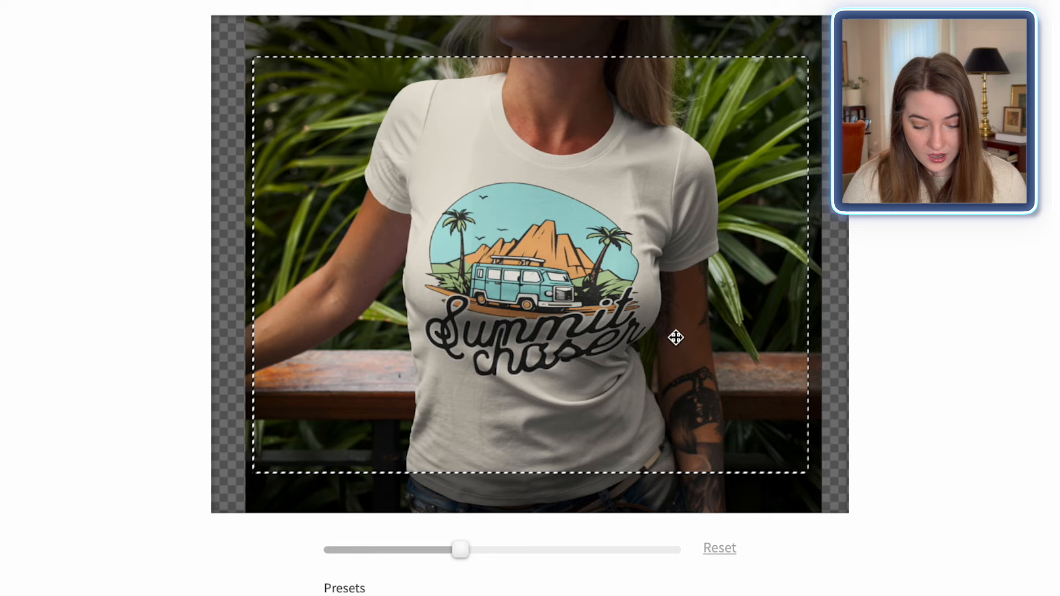
pyautogui.moveTo(632, 376); pyautogui.dragTo(630, 362)
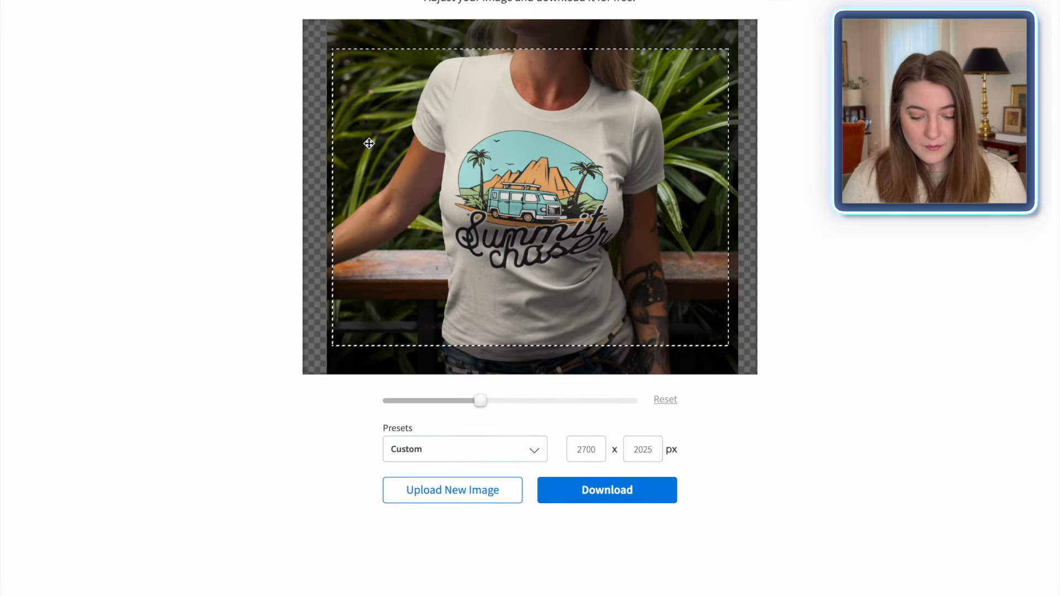
# Download the cropped mockup image and close the downloads list
pyautogui.click(607, 499)
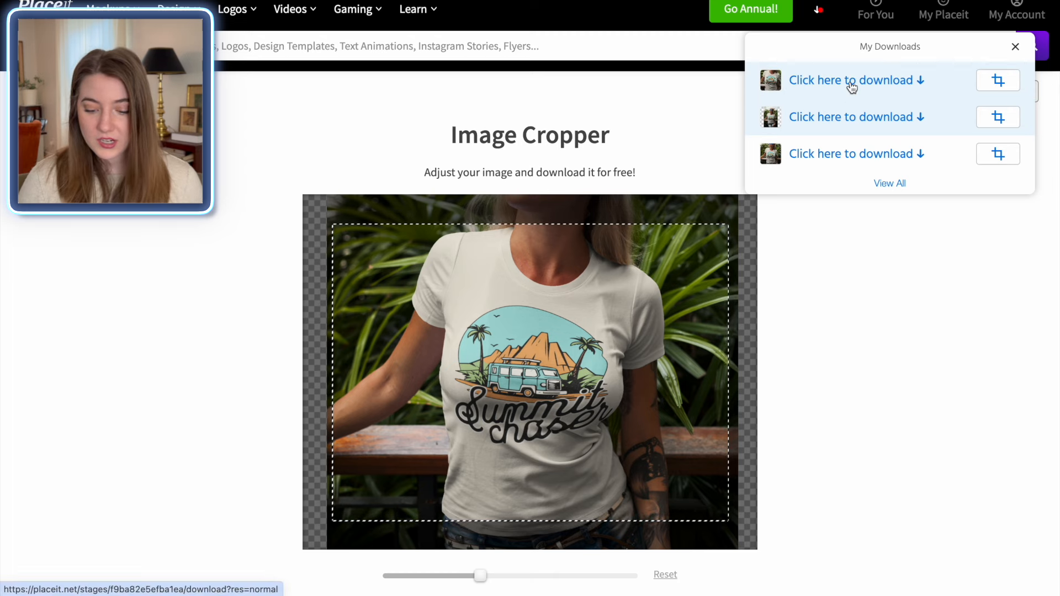
pyautogui.click(850, 83)
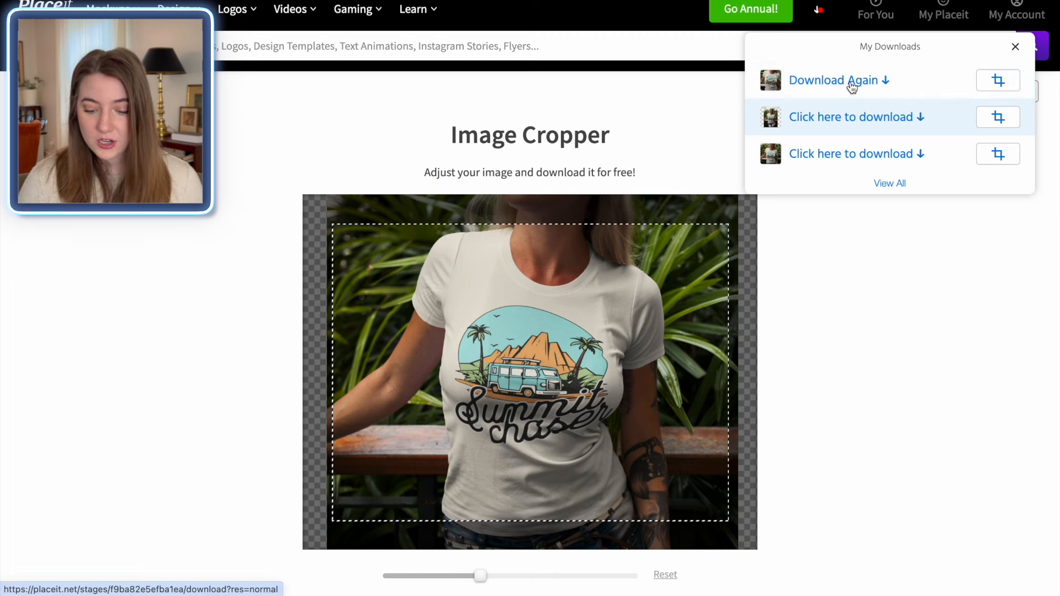
pyautogui.click(909, 359)
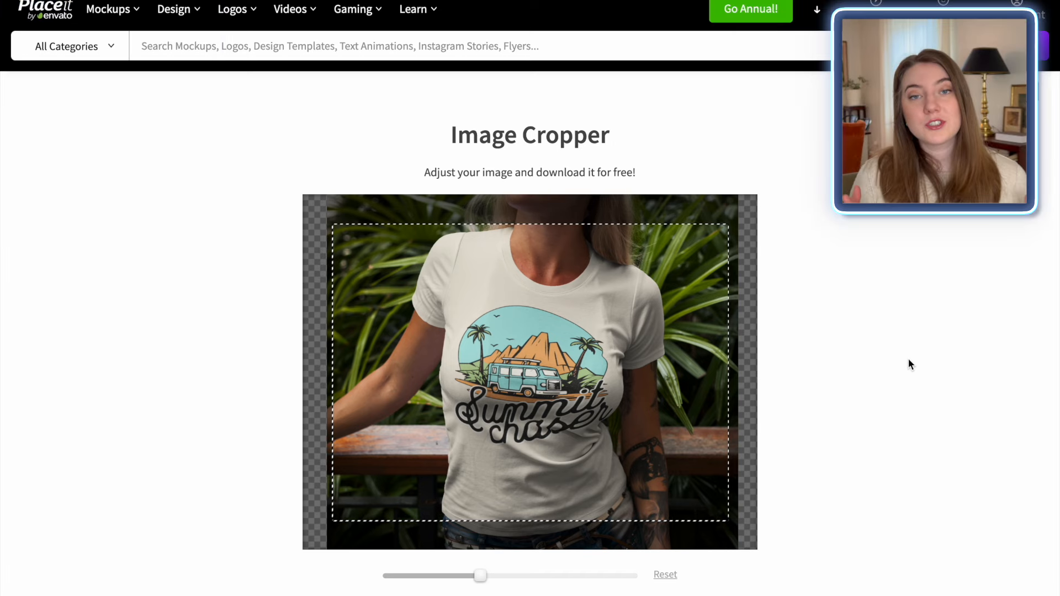